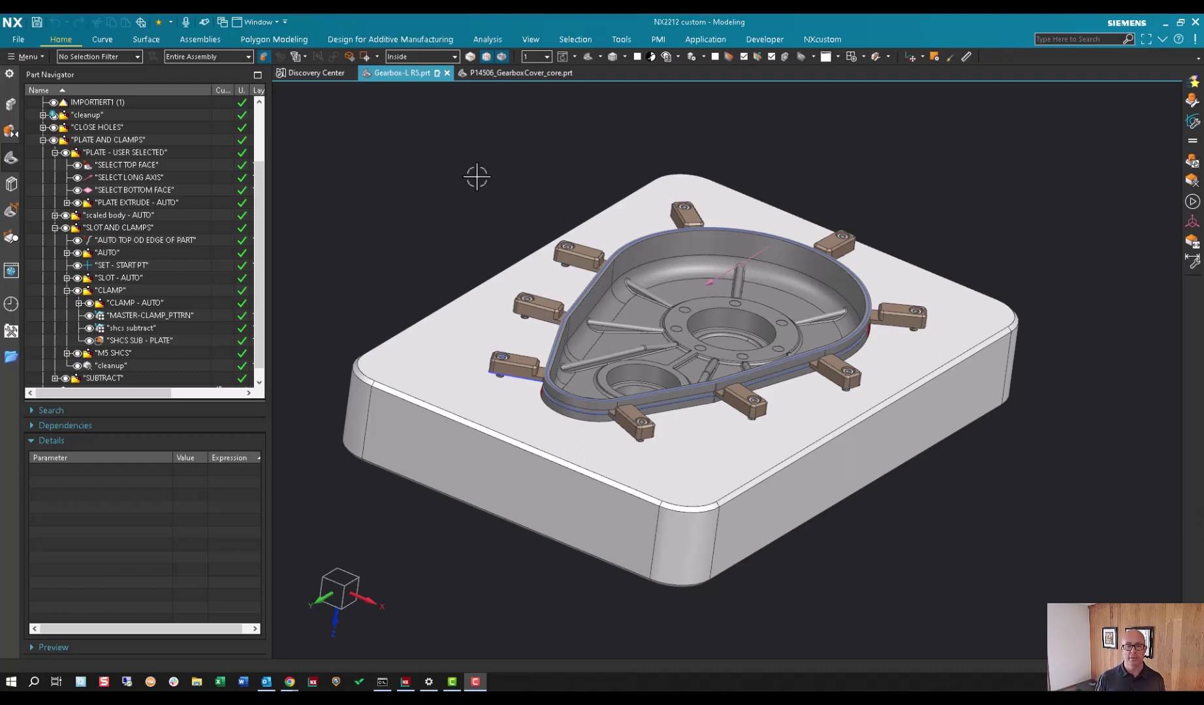
# Zoom in and tilt the view onto the clamps along the gearbox cover's edge
pyautogui.click(457, 209)
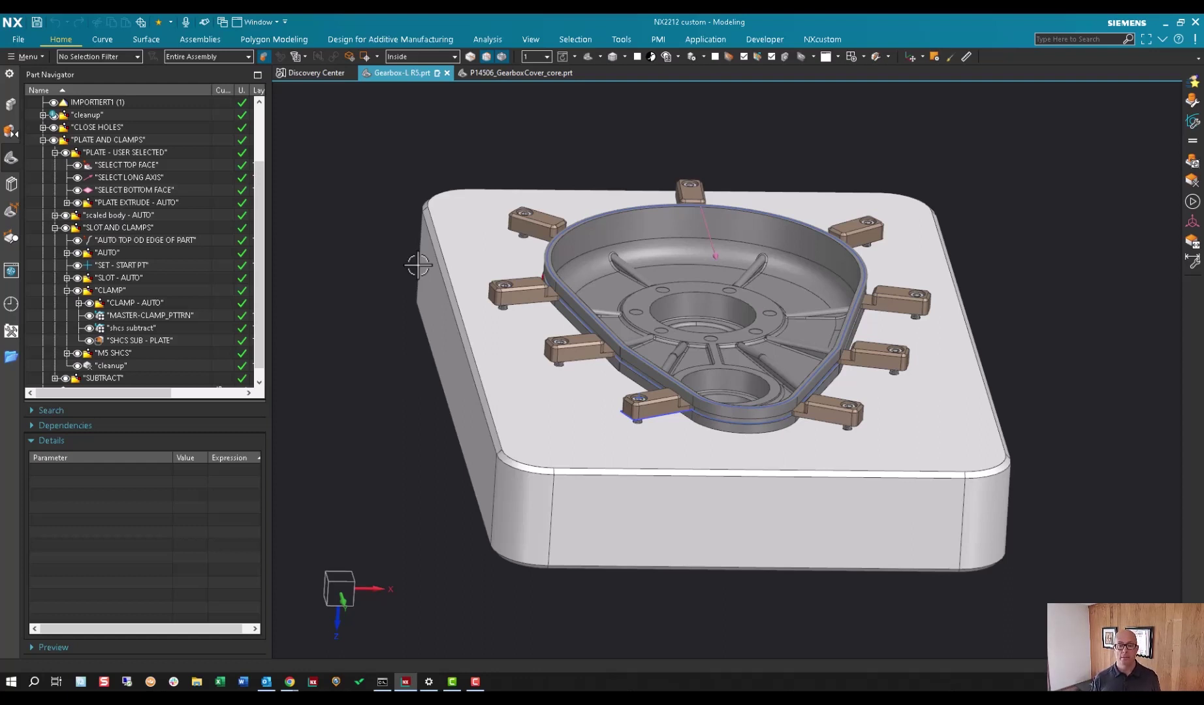
pyautogui.scroll(10, 418, 265)
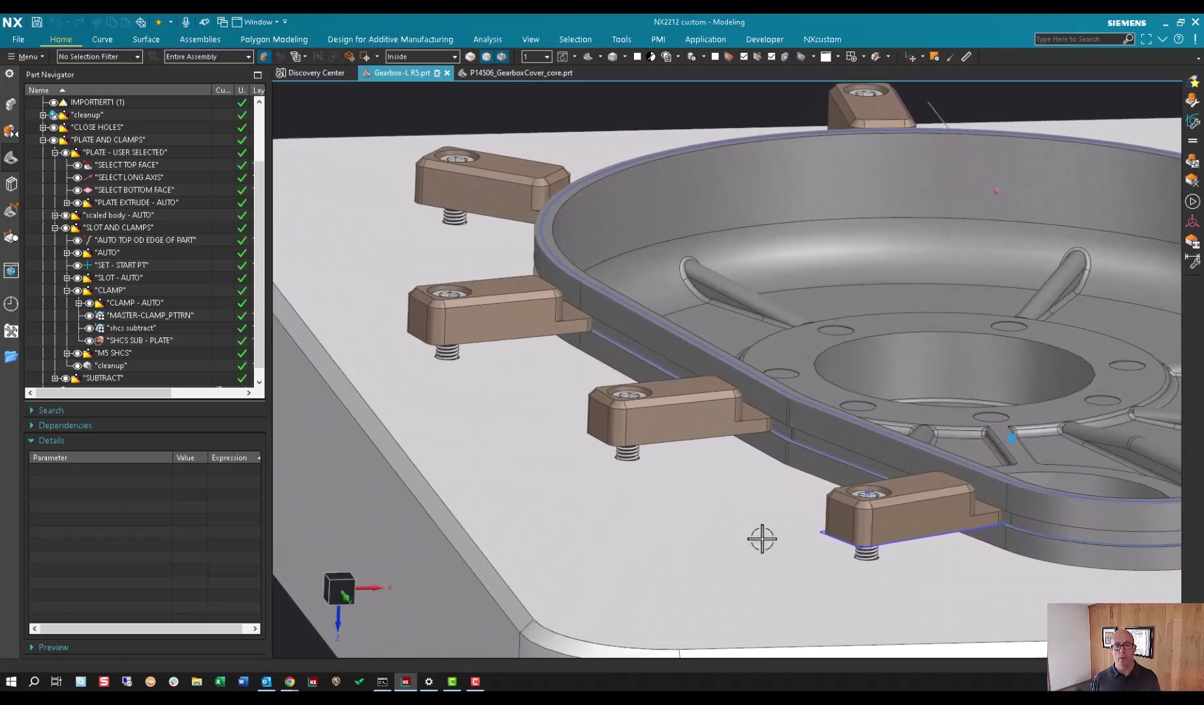
pyautogui.moveTo(762, 539); pyautogui.dragTo(732, 523, button='middle')
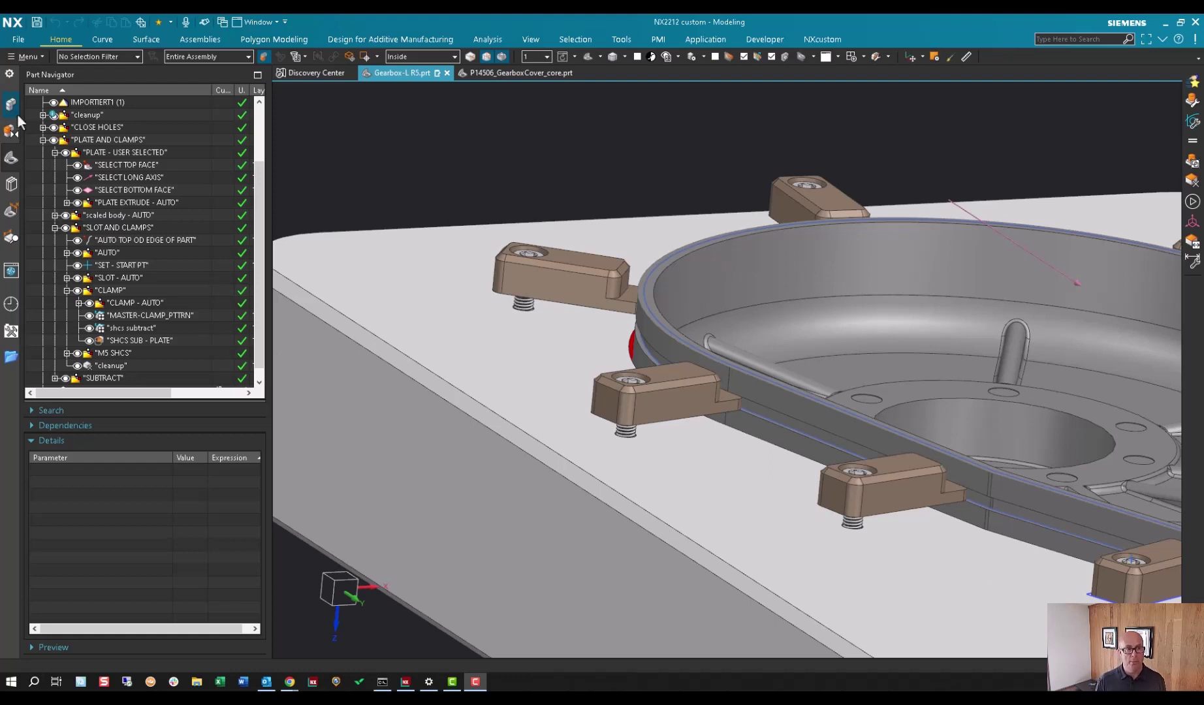
# Switch the display to Static Wireframe to reveal the clamp screws below the plate
pyautogui.scroll(2, 90, 154)
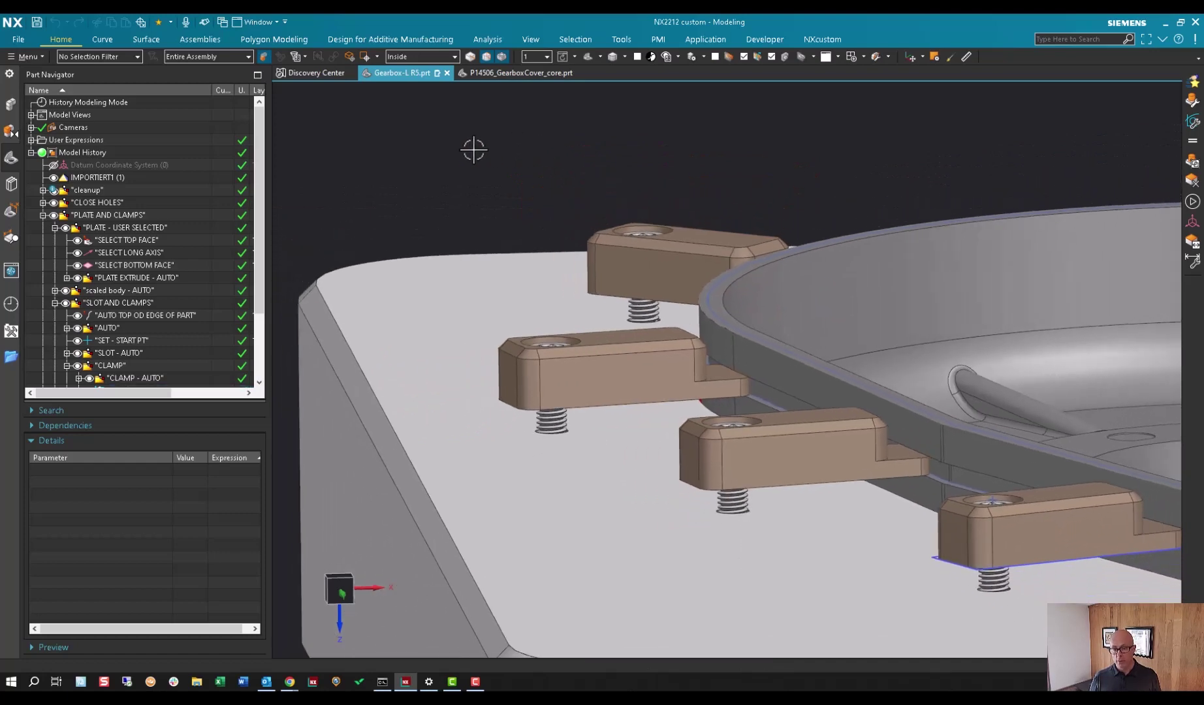
pyautogui.rightClick(469, 175)
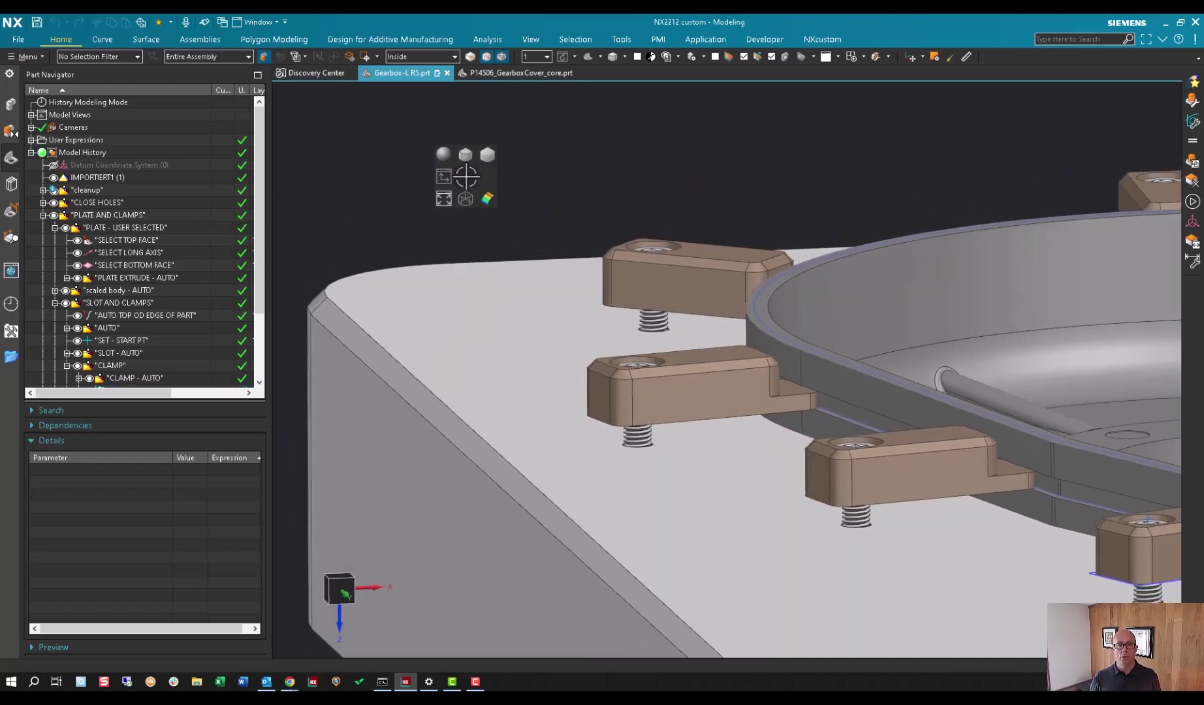
pyautogui.click(465, 197)
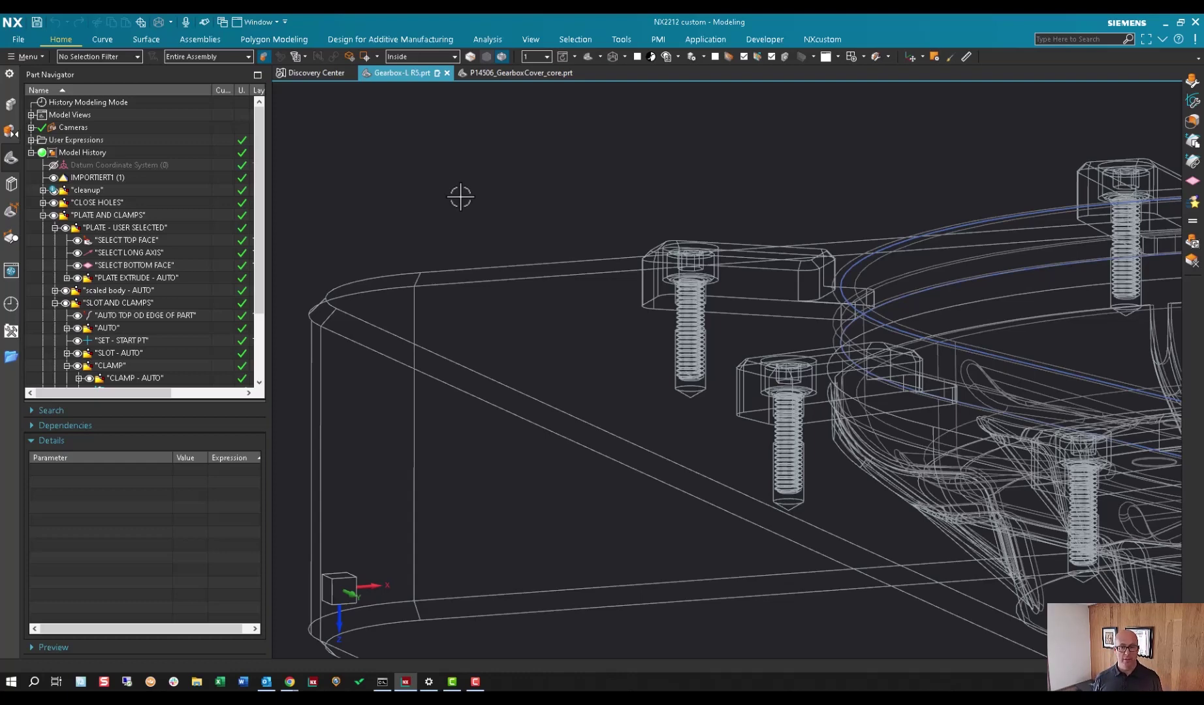
# Rotate the model slightly and restore Shaded with Edges display
pyautogui.moveTo(462, 196); pyautogui.dragTo(657, 350, button='middle')
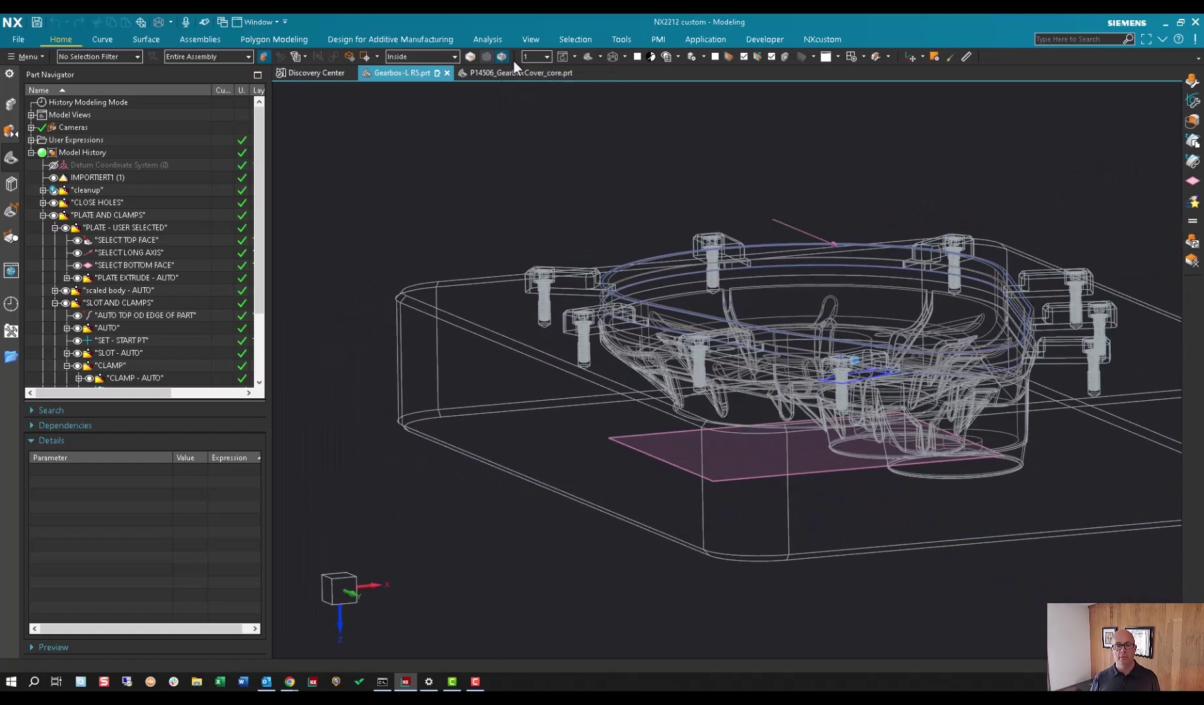
pyautogui.rightClick(564, 182)
pyautogui.click(563, 160)
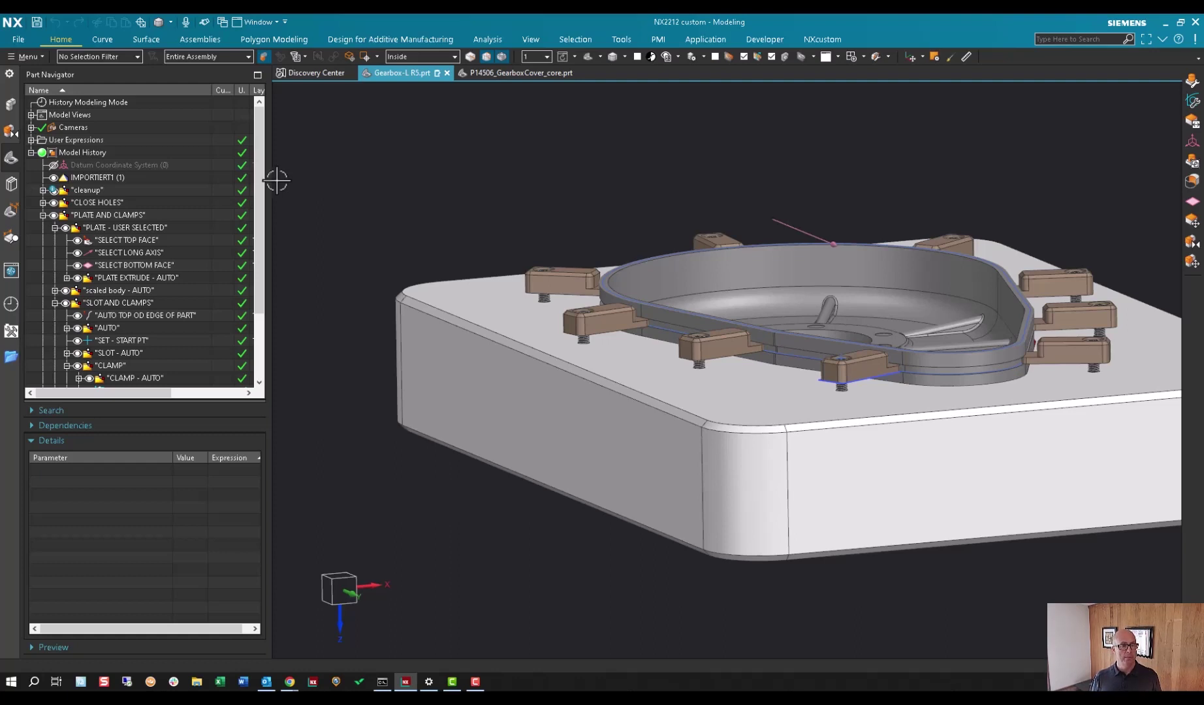
# Walk through PLATE AND CLAMPS: PLATE - USER SELECTED, SELECT TOP FACE, then PLATE EXTRUDE - AUTO
pyautogui.scroll(-1, 151, 223)
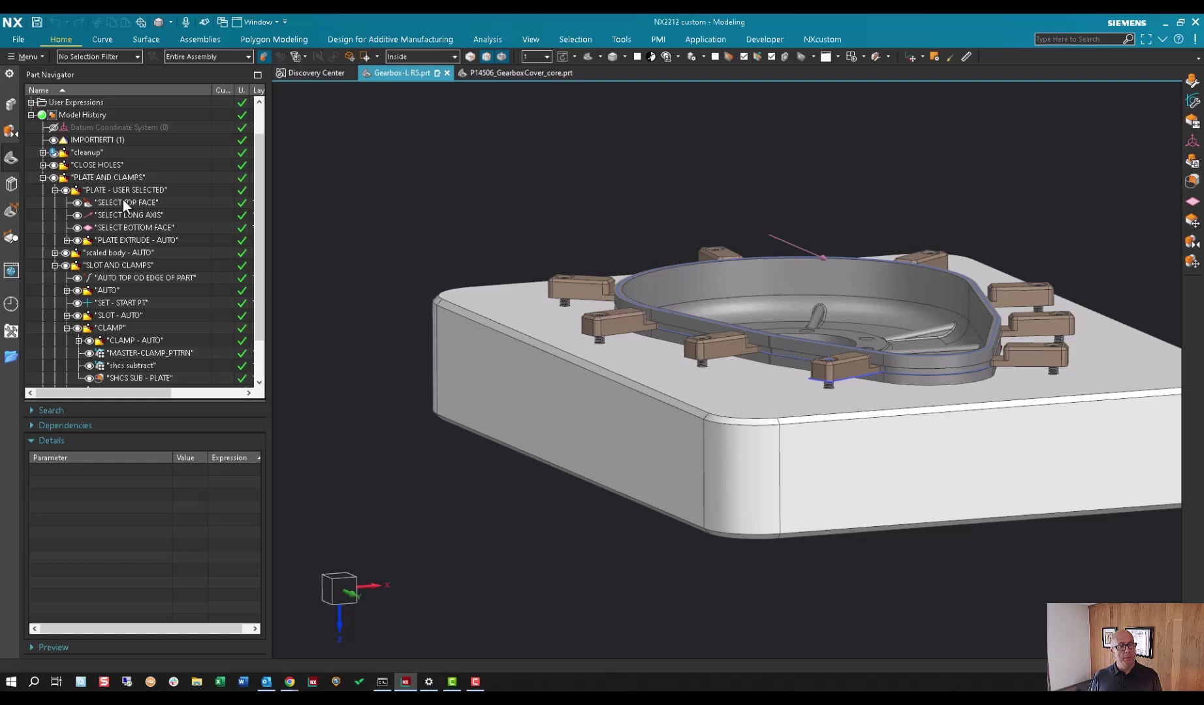
pyautogui.click(43, 177)
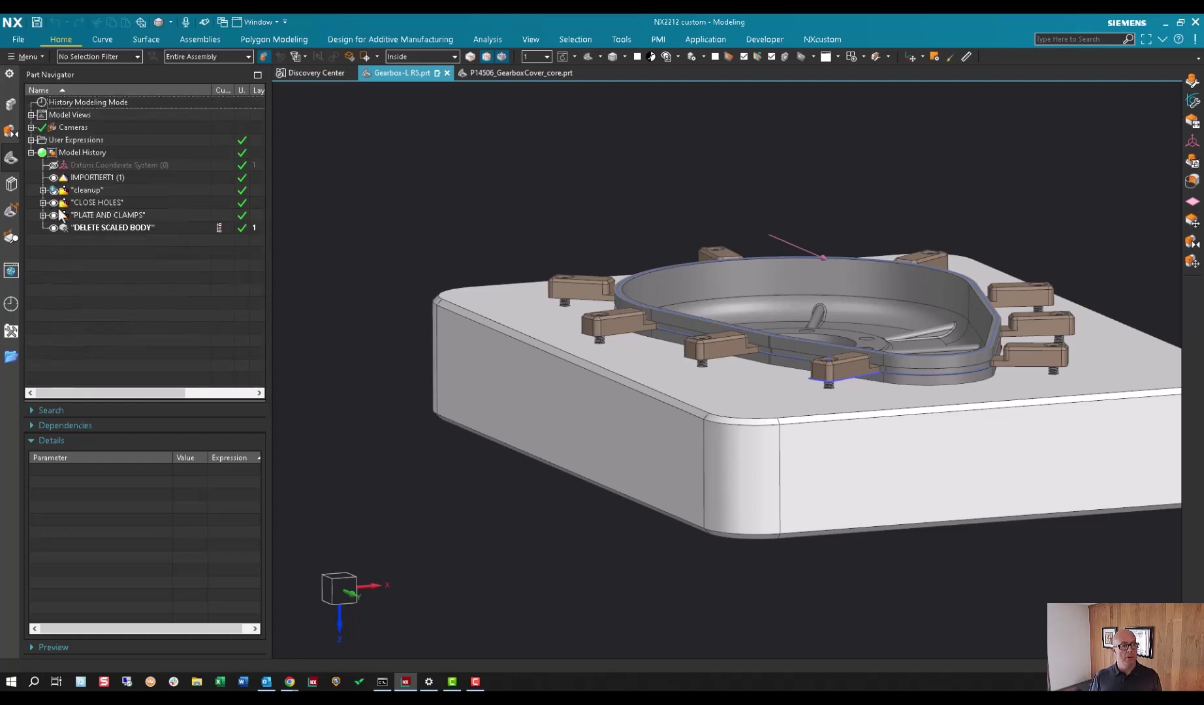
pyautogui.click(106, 215)
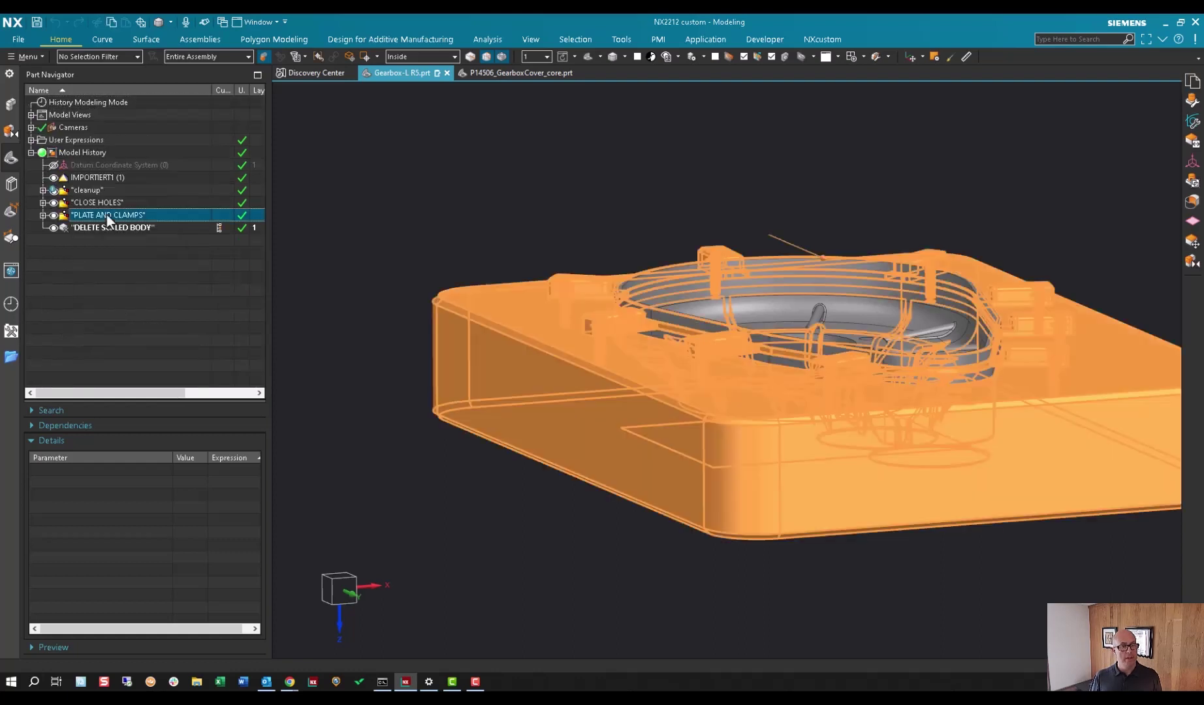
pyautogui.click(43, 215)
pyautogui.click(115, 151)
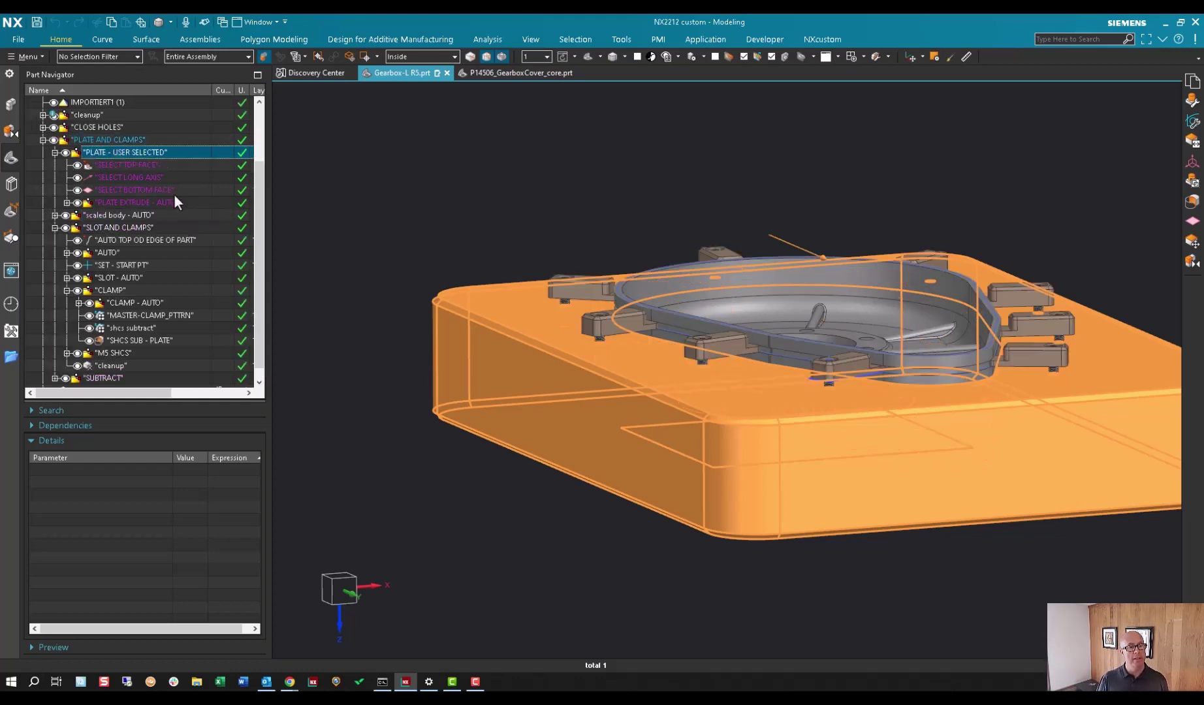
pyautogui.click(133, 165)
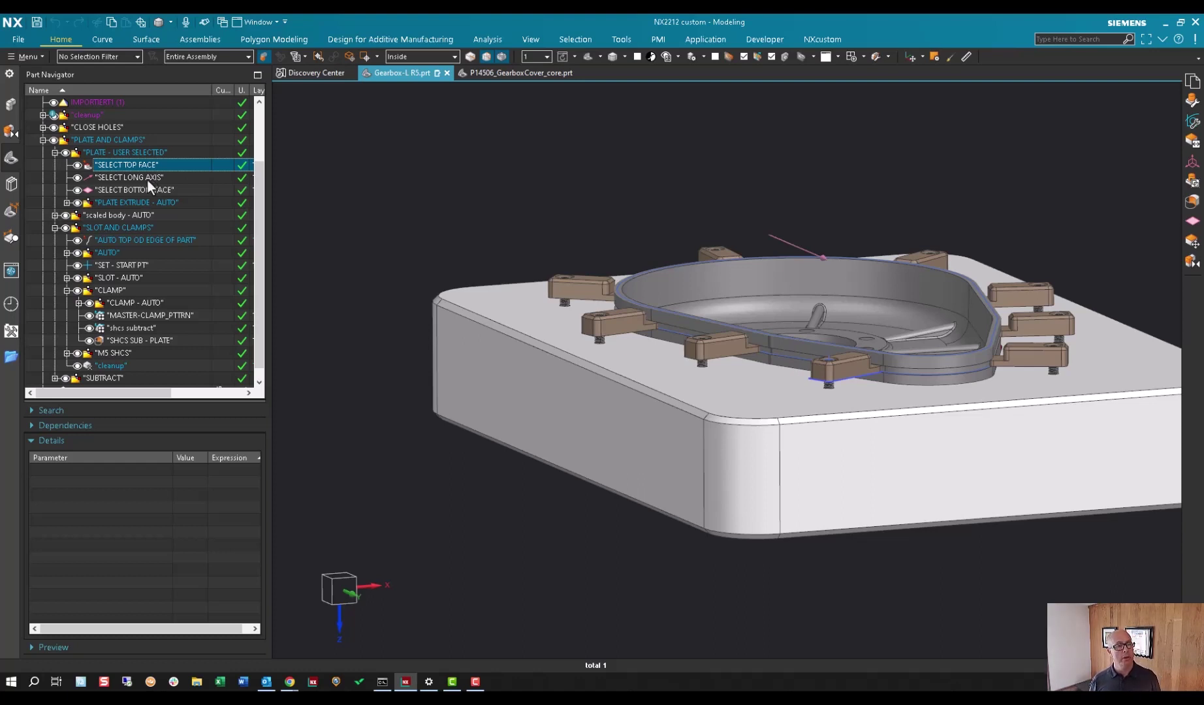
pyautogui.click(165, 202)
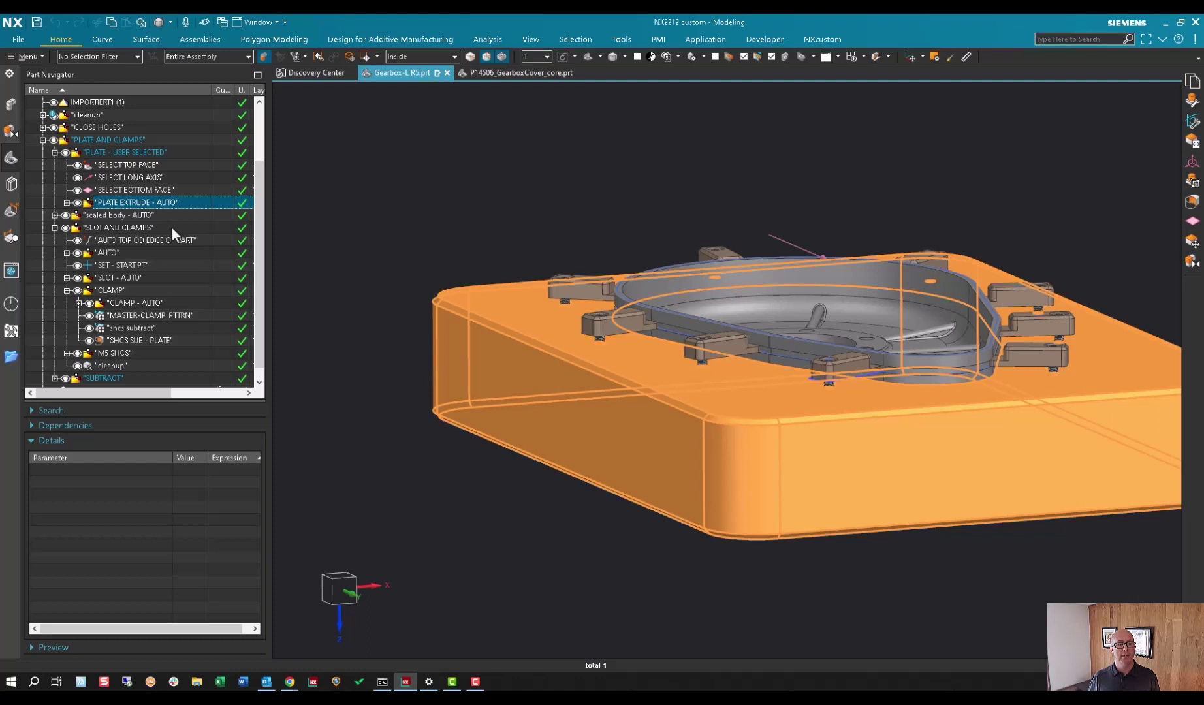
pyautogui.scroll(2, 173, 228)
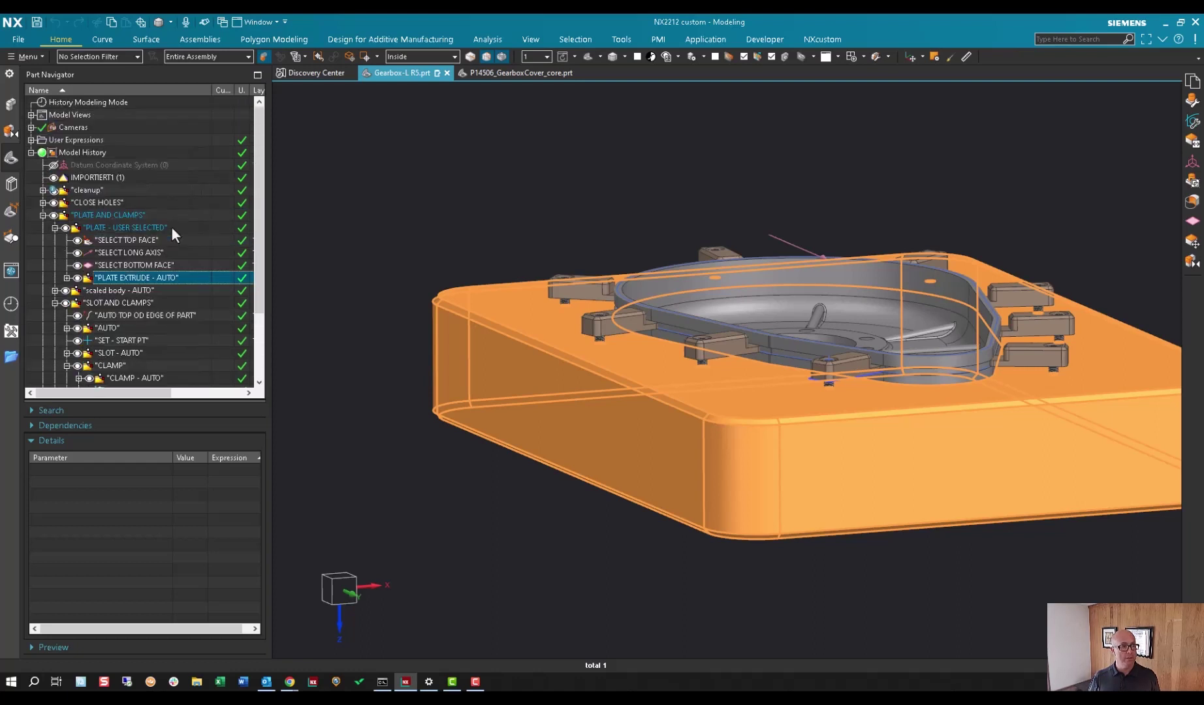
# Inspect the PLATE_THICKNESS expression in the INPUT user expressions group
pyautogui.click(31, 140)
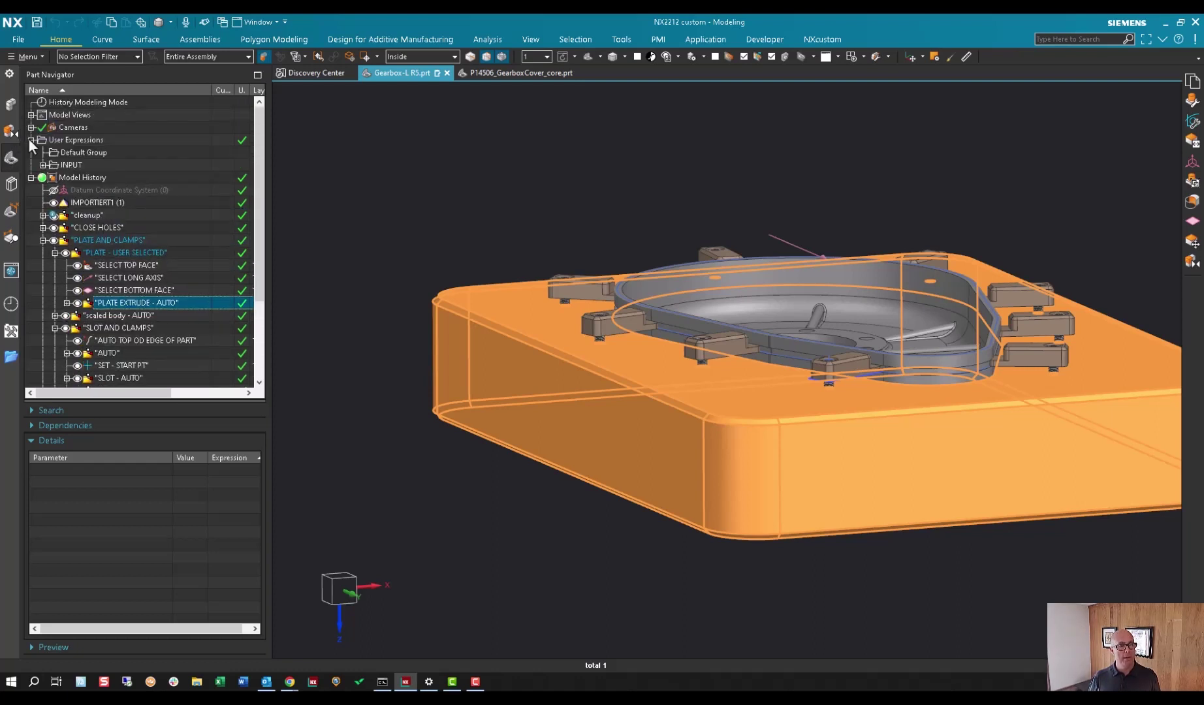
pyautogui.click(42, 165)
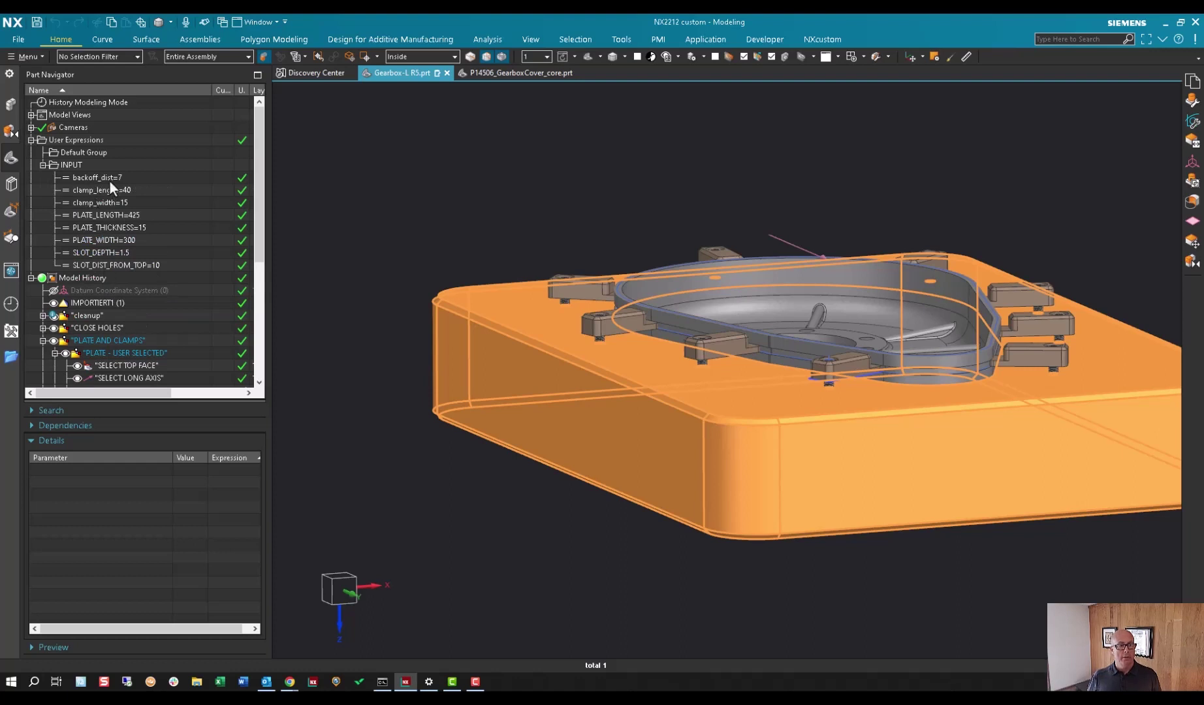
pyautogui.click(124, 227)
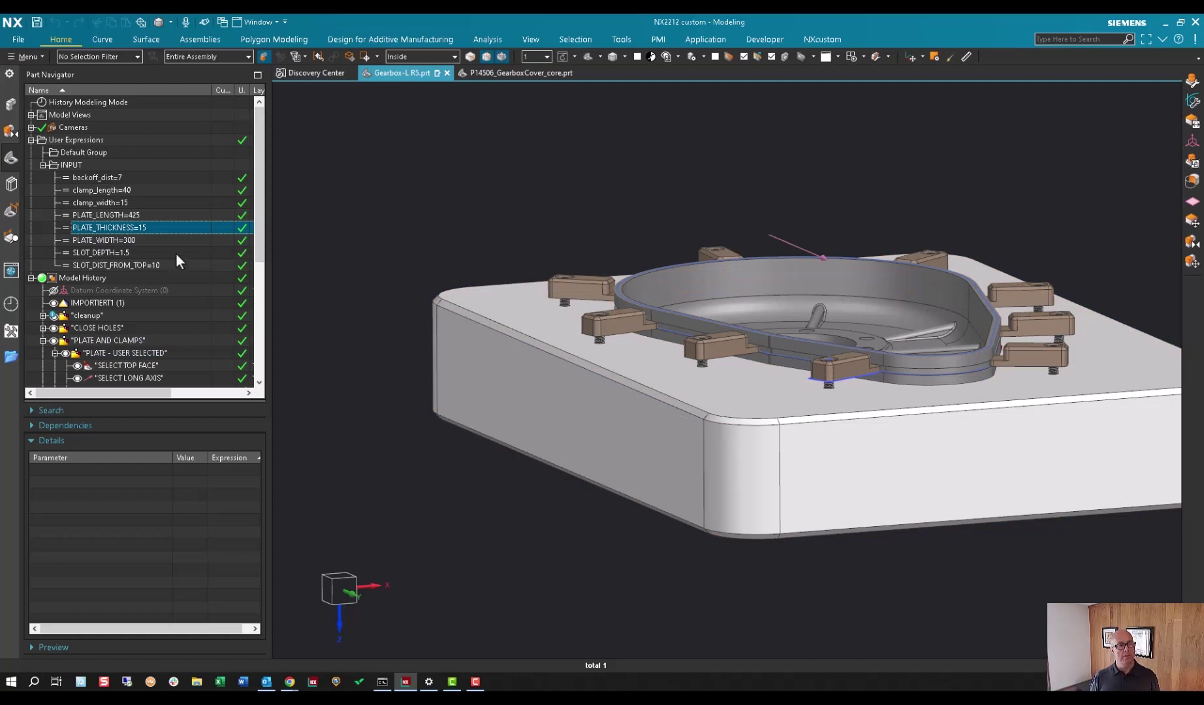
pyautogui.scroll(-1, 175, 255)
pyautogui.scroll(-4, 176, 256)
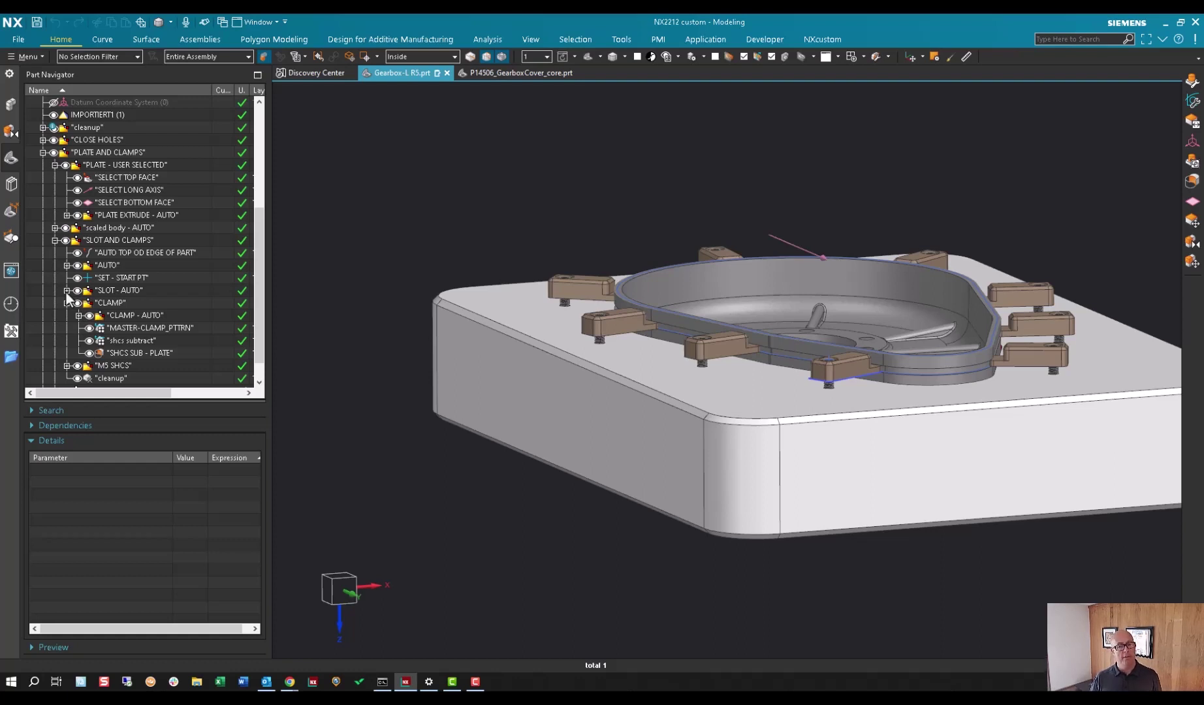
# Review MASTER-CLAMP_PTTRN and shcs subtract, then select and copy the collapsed PLATE AND CLAMPS group
pyautogui.scroll(-1, 53, 290)
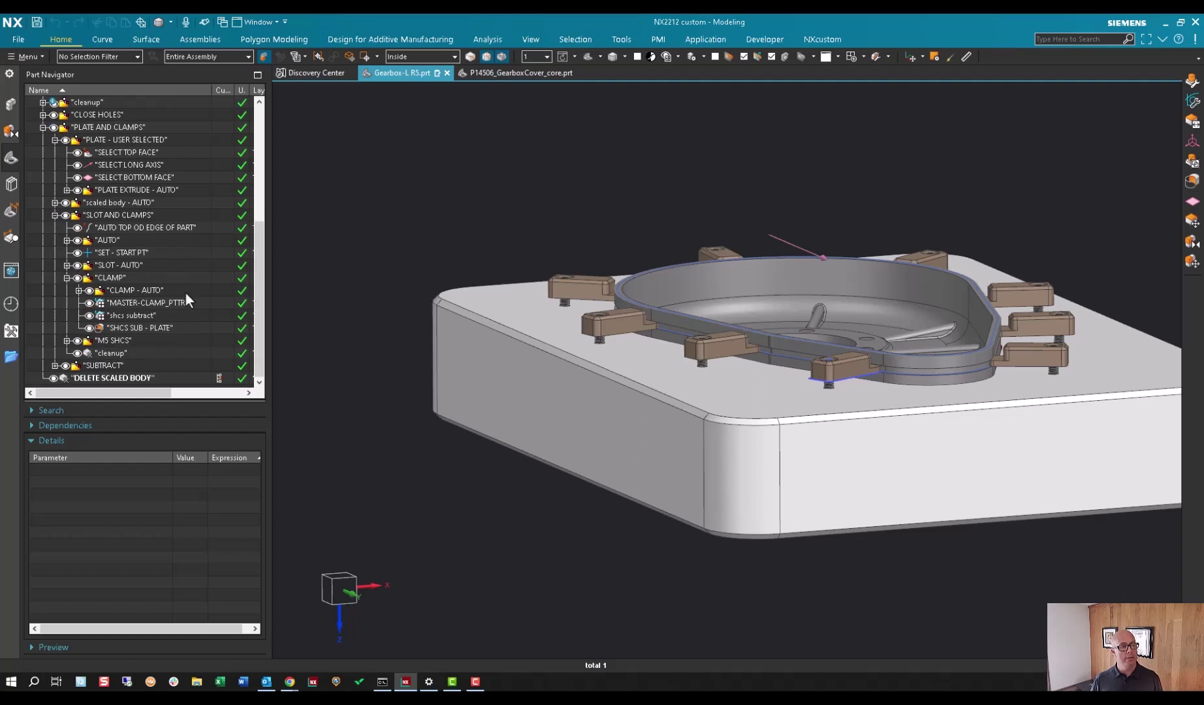
pyautogui.click(137, 303)
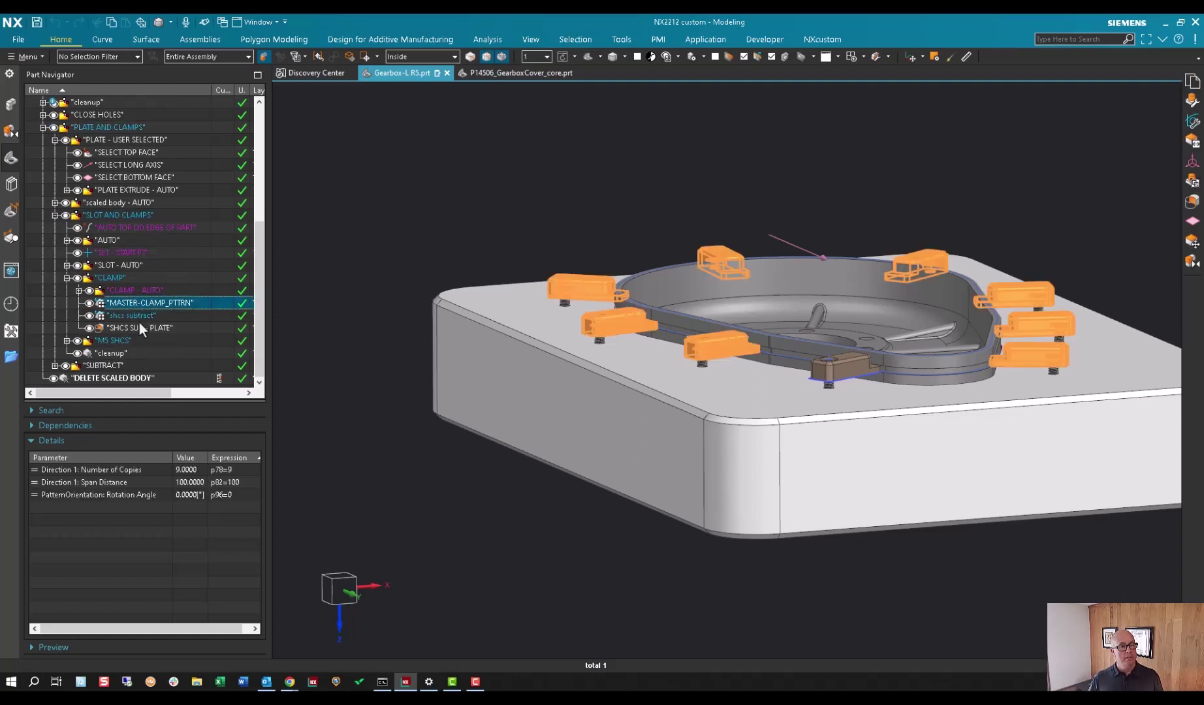
pyautogui.click(133, 316)
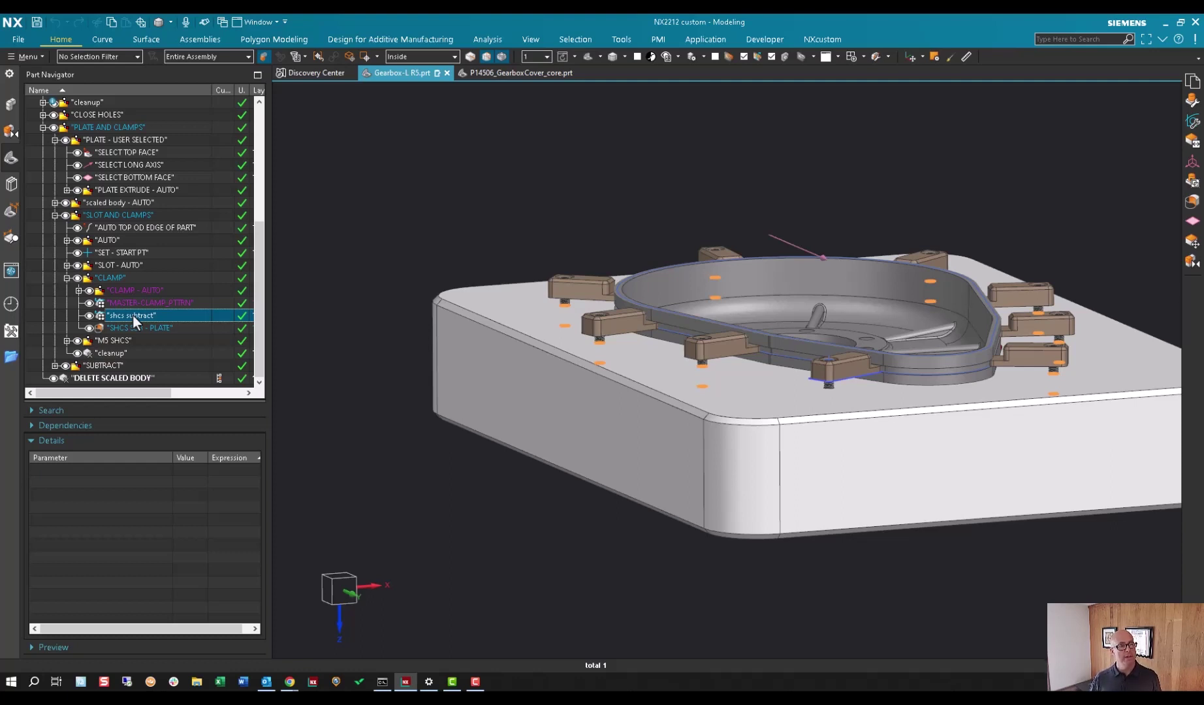
pyautogui.scroll(1, 133, 316)
pyautogui.click(43, 165)
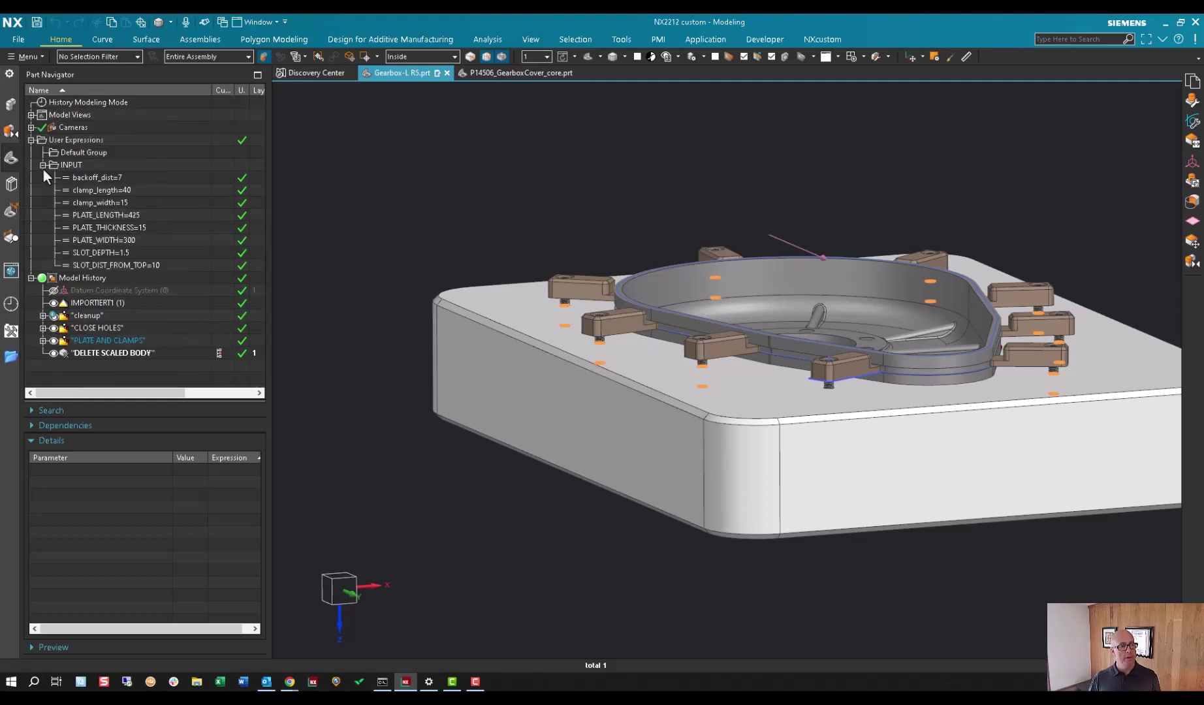
pyautogui.click(94, 340)
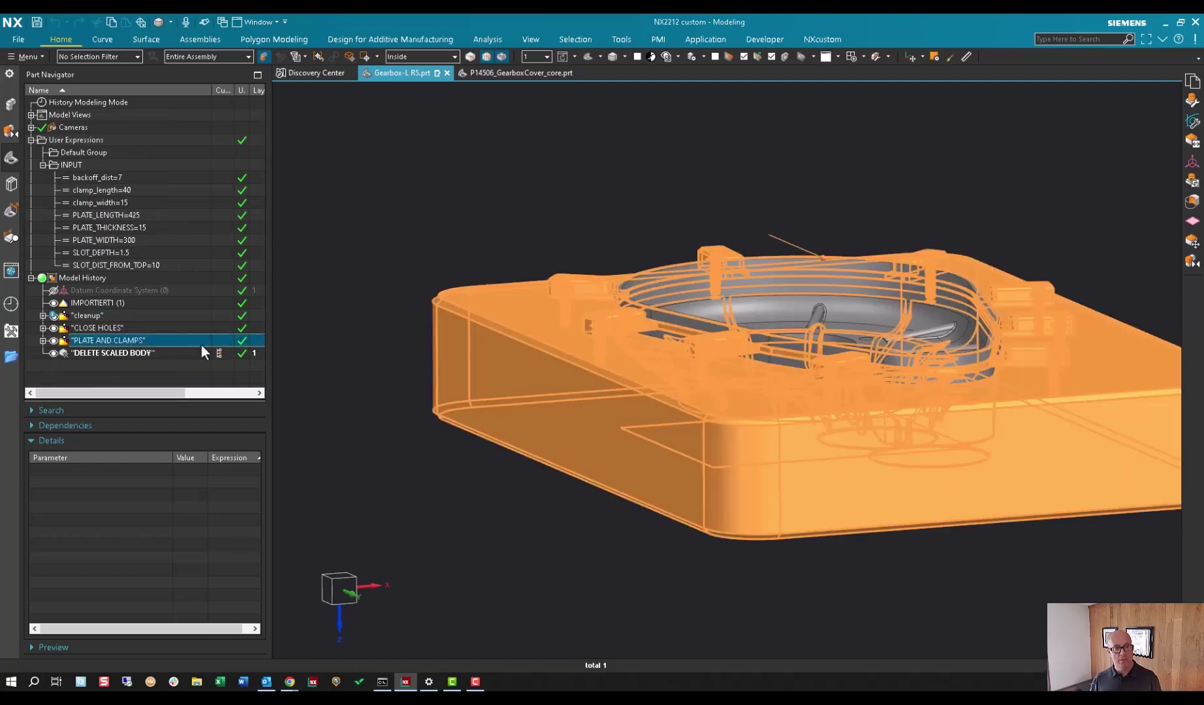
pyautogui.press('Escape')
# Switch to P14506_GearboxCover_core and arrange Paste Feature to list all parent references
pyautogui.click(531, 72)
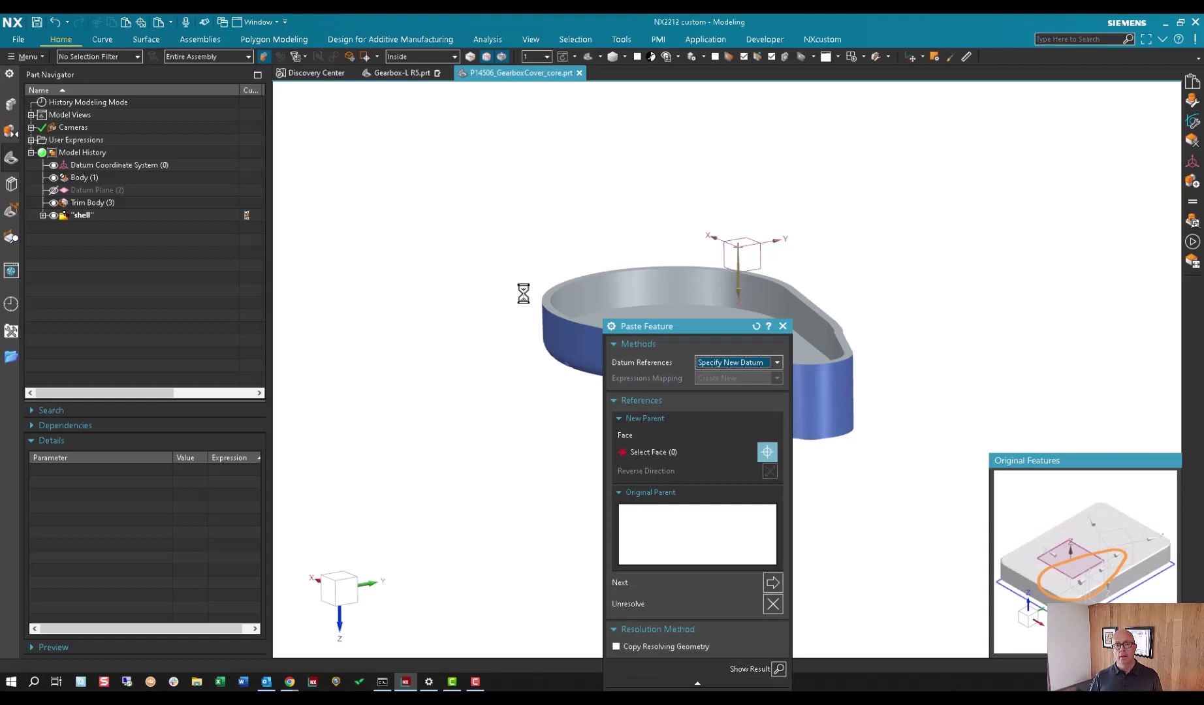
pyautogui.moveTo(721, 333); pyautogui.dragTo(315, 120)
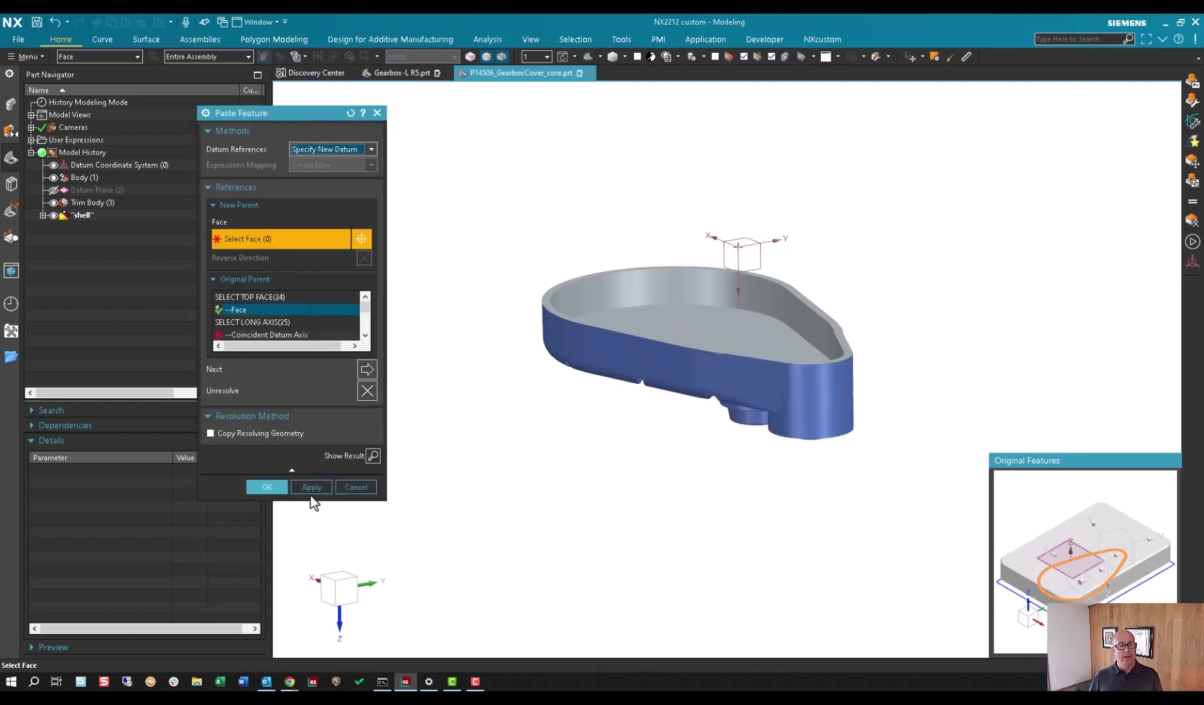
pyautogui.moveTo(312, 500); pyautogui.dragTo(313, 553)
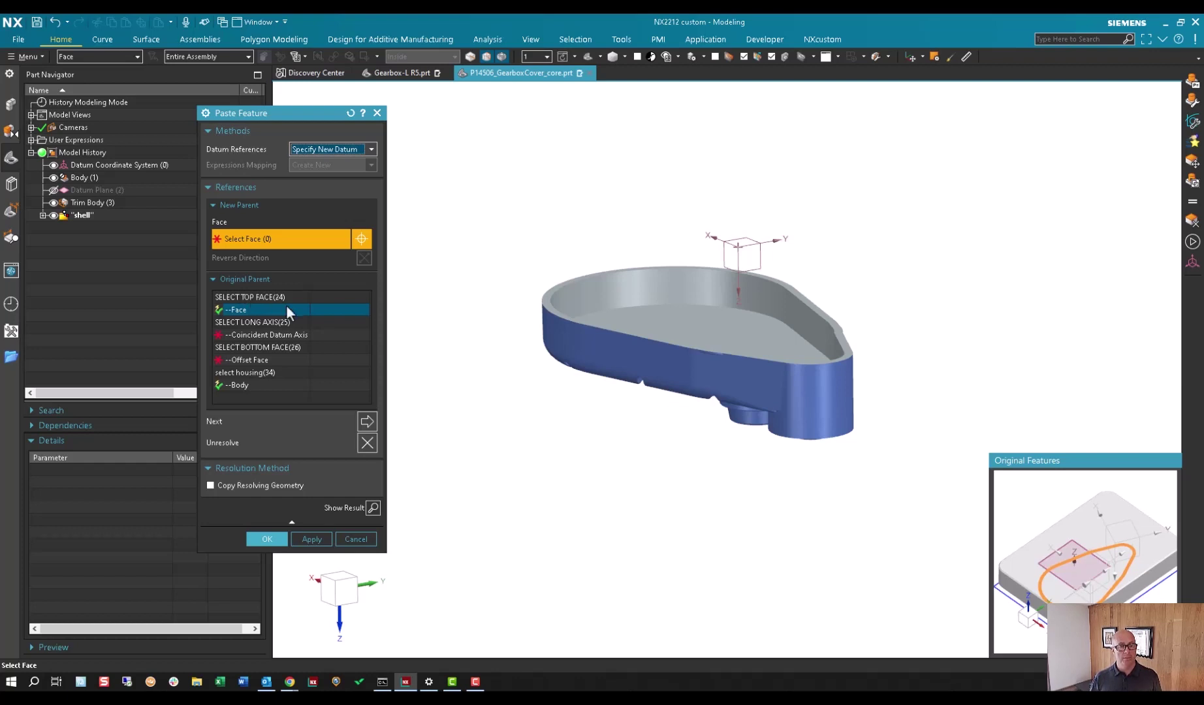
pyautogui.scroll(5, 507, 331)
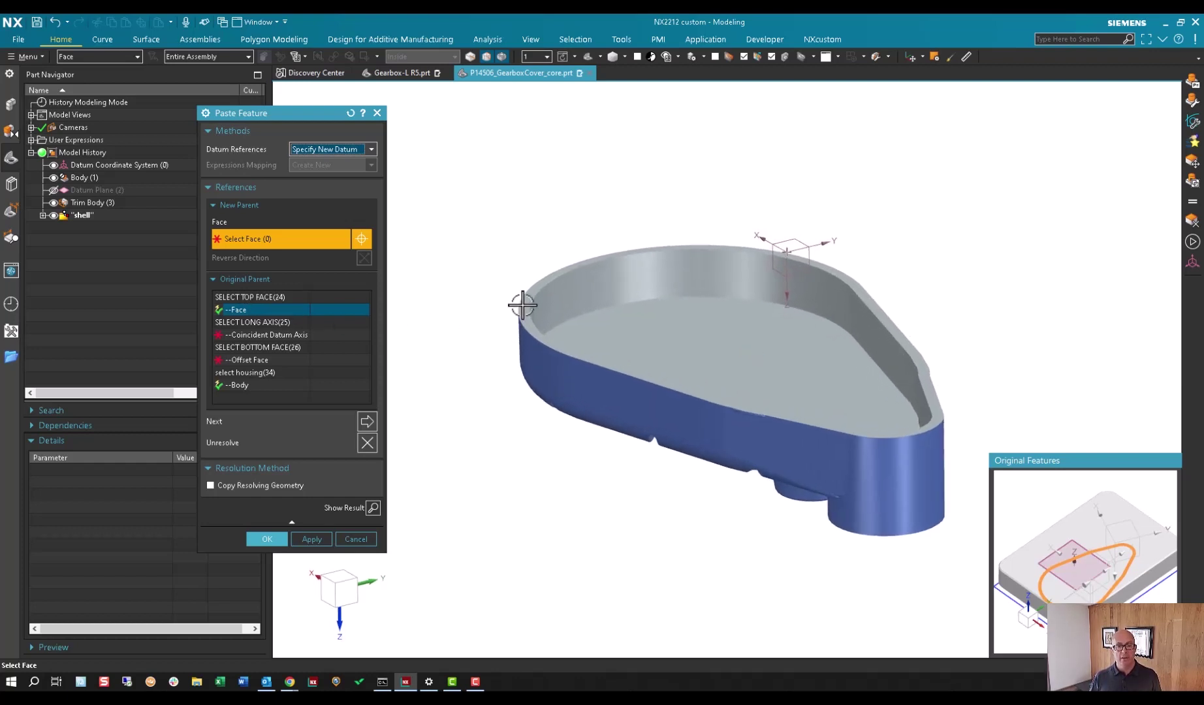
# Map the parents to the rim face, X datum axis, a boss bottom face and the cover body
pyautogui.click(523, 307)
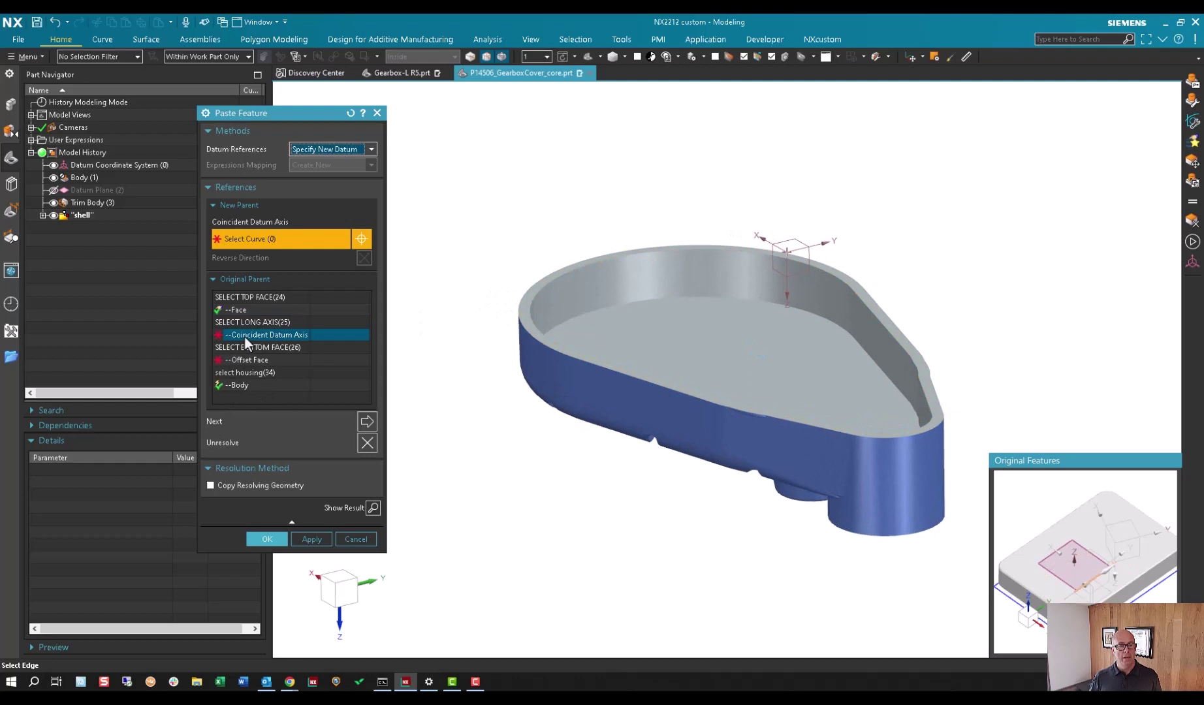
pyautogui.moveTo(758, 357); pyautogui.dragTo(757, 235, button='middle')
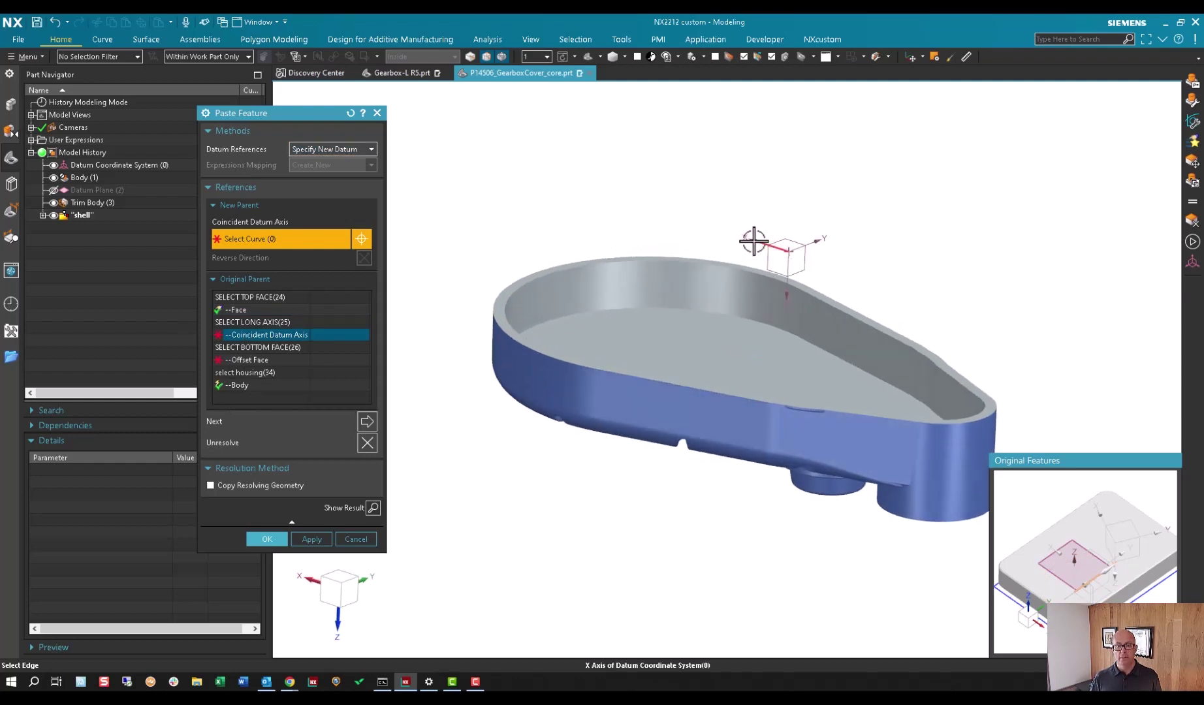
pyautogui.click(762, 236)
pyautogui.scroll(-1, 410, 274)
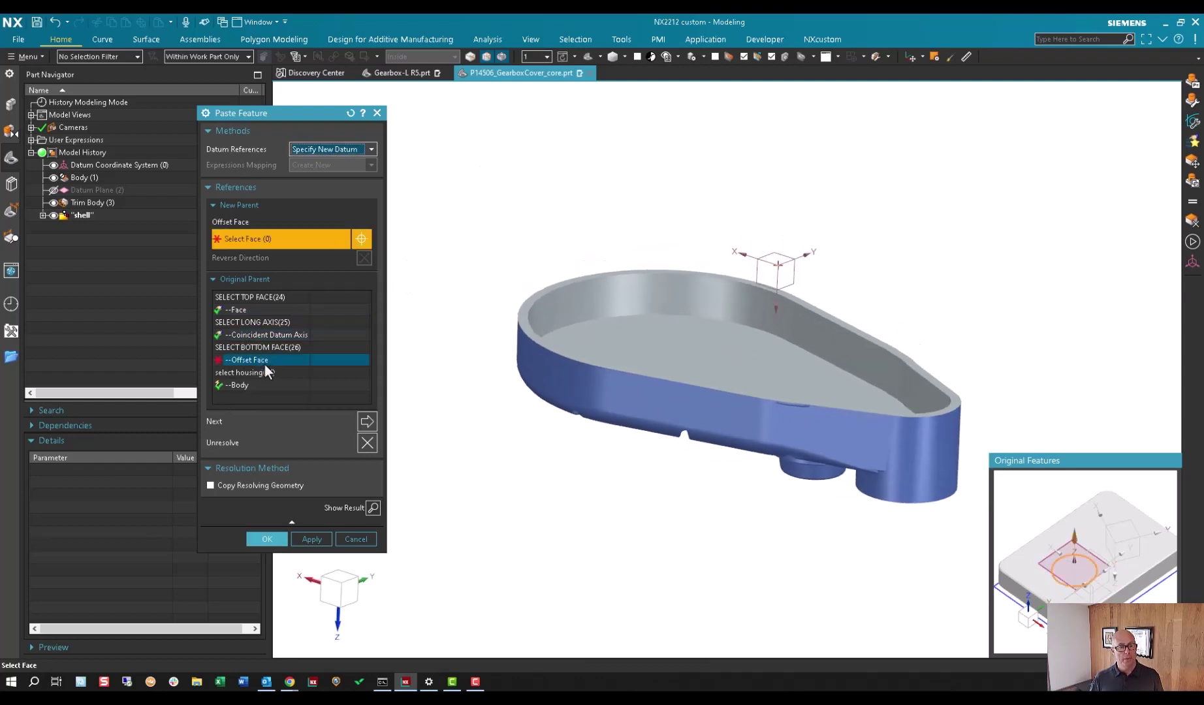
pyautogui.moveTo(705, 451); pyautogui.dragTo(720, 510, button='middle')
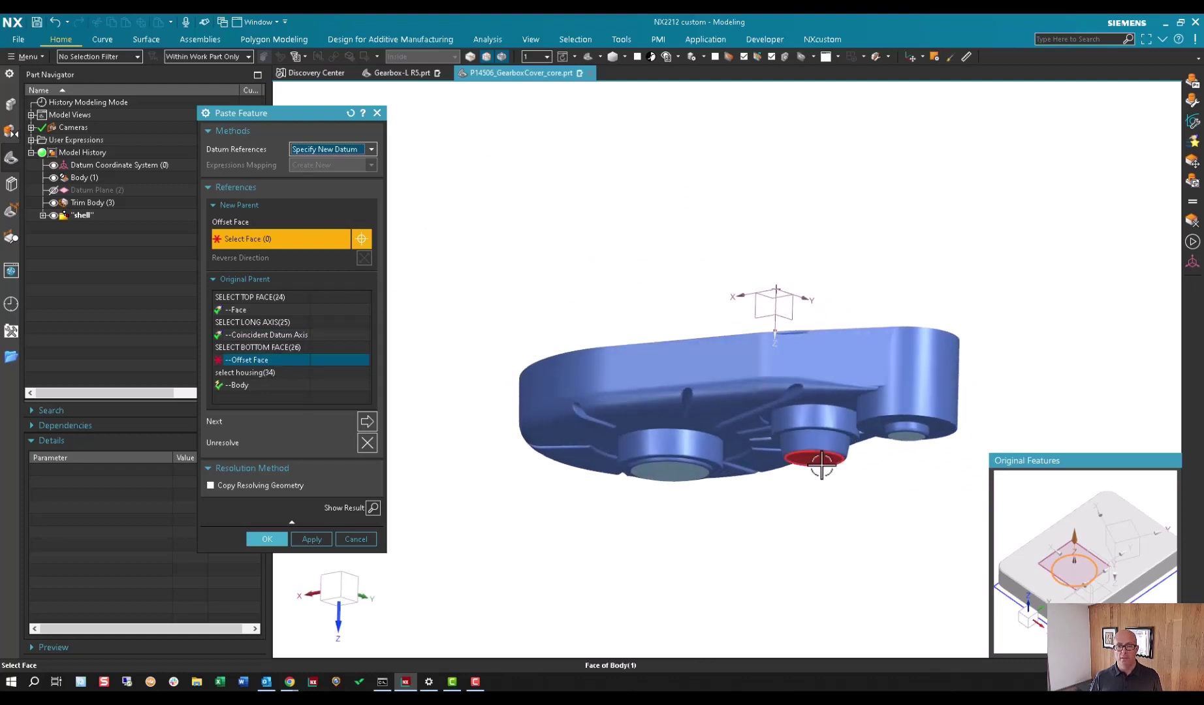
pyautogui.click(822, 462)
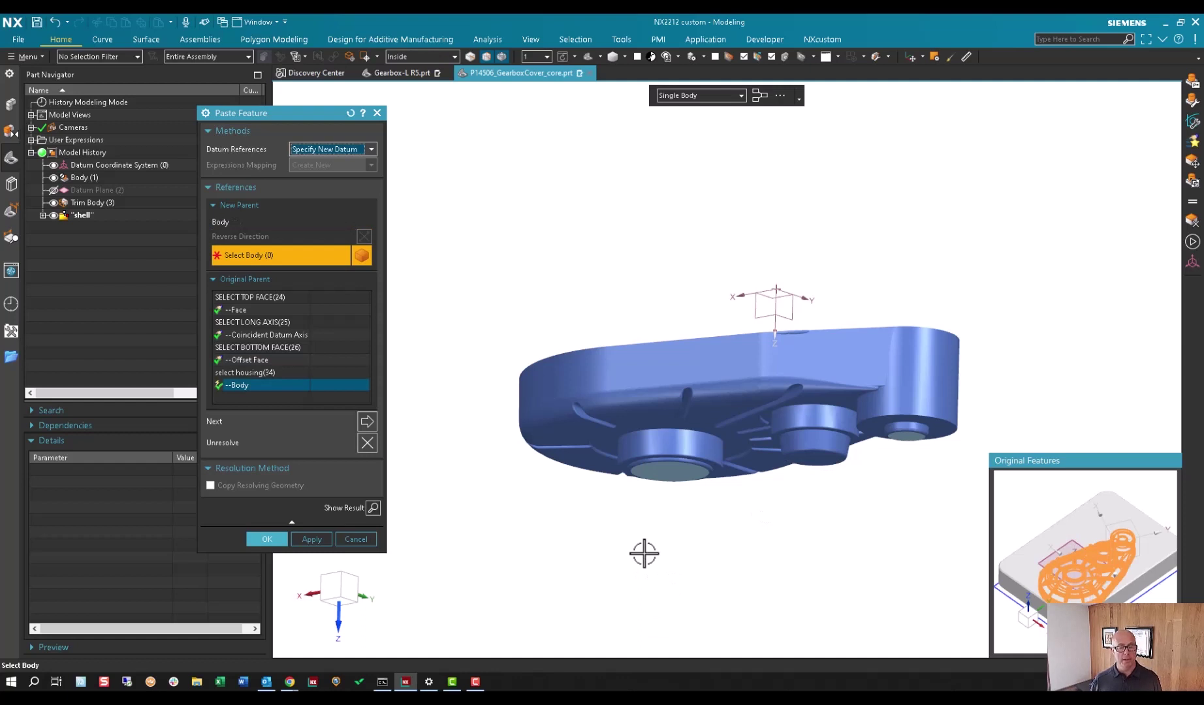
pyautogui.moveTo(645, 554); pyautogui.dragTo(627, 523, button='middle')
pyautogui.click(613, 369)
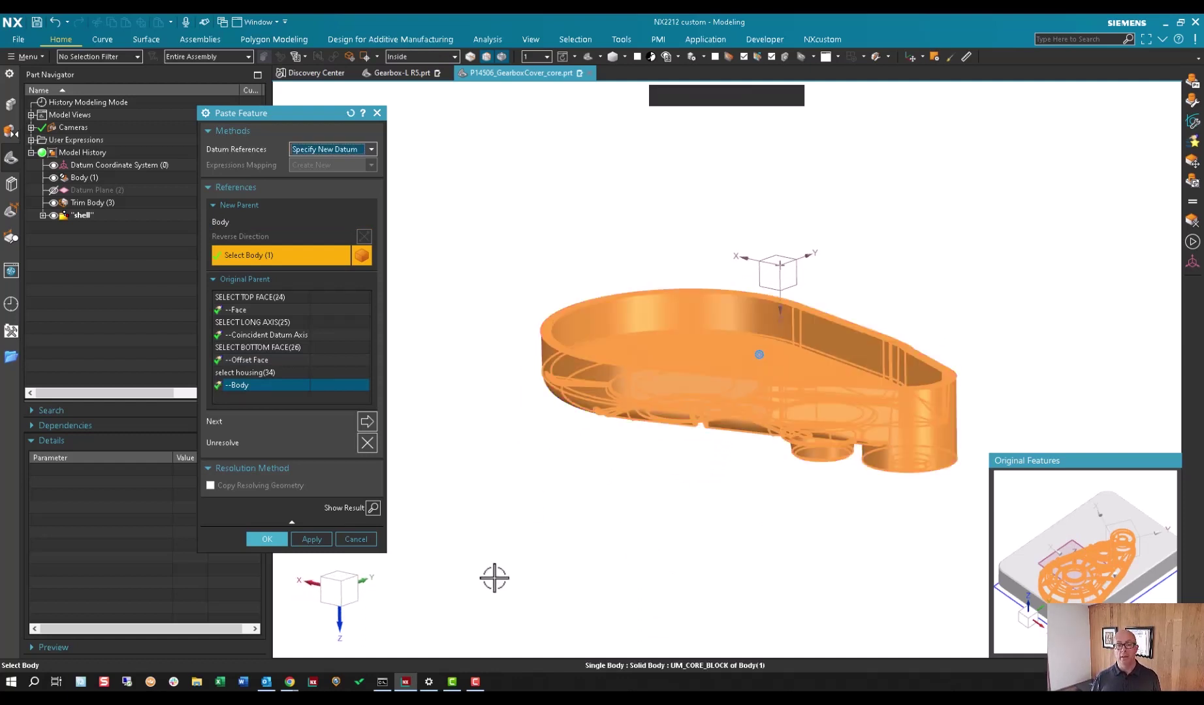
pyautogui.click(267, 538)
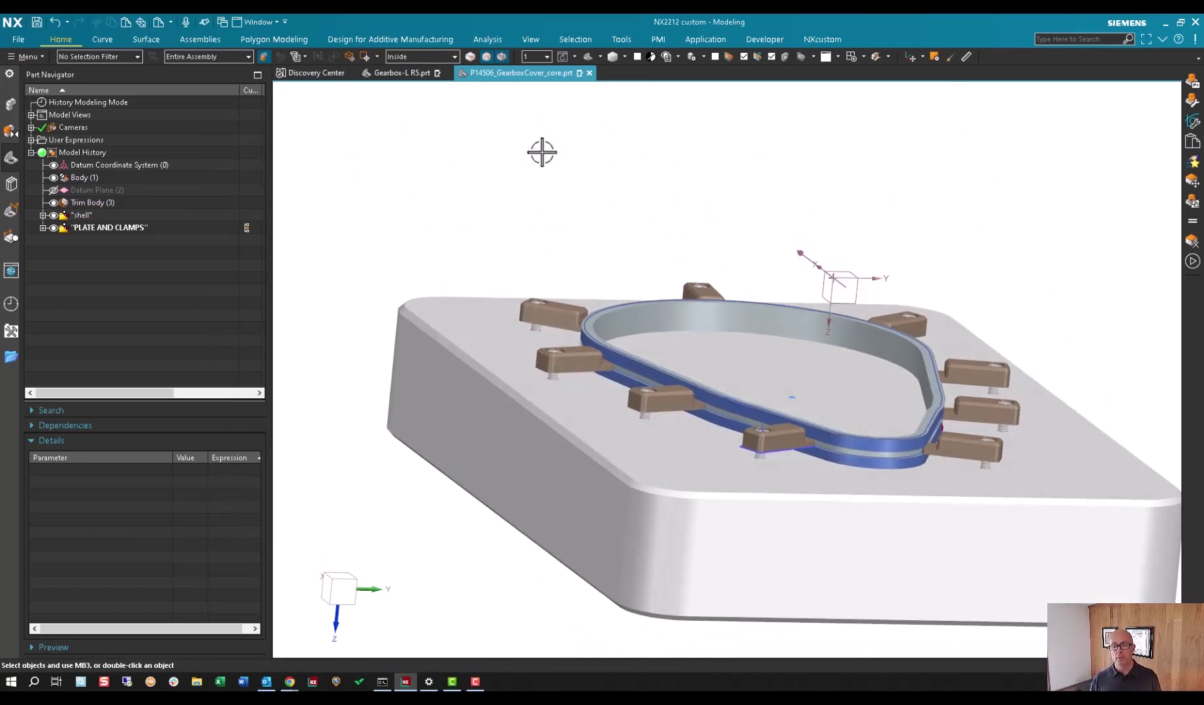
pyautogui.moveTo(542, 152); pyautogui.dragTo(557, 169, button='right')
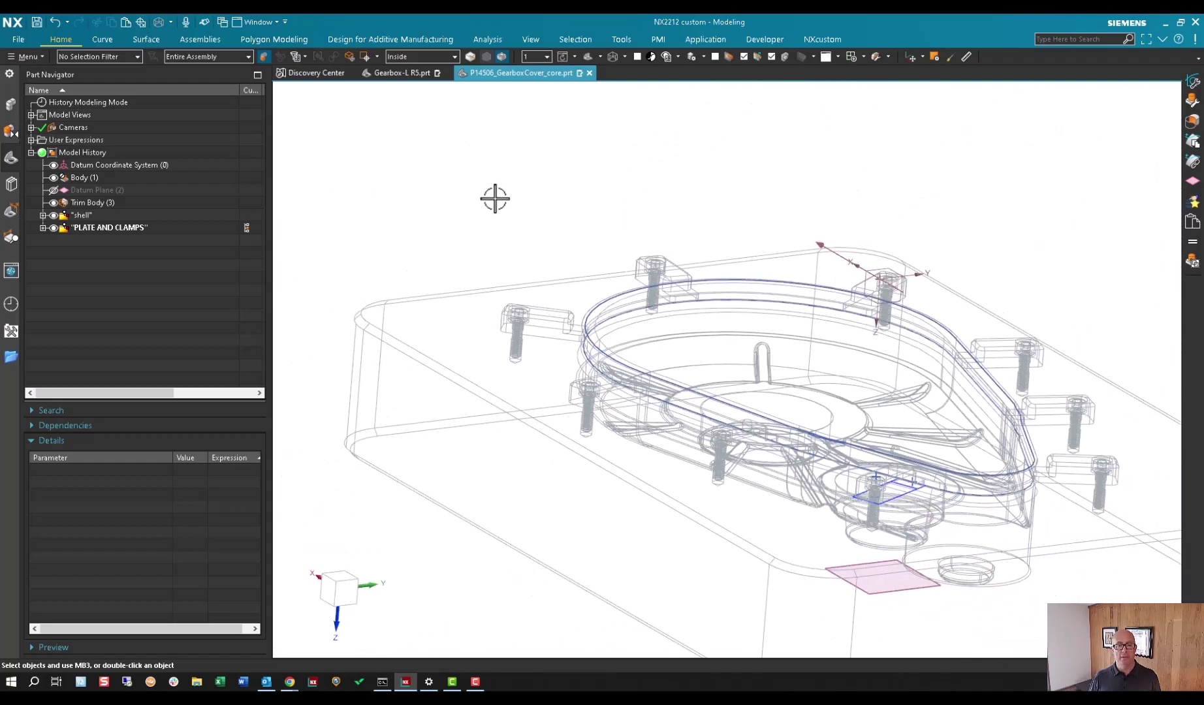
pyautogui.moveTo(494, 196); pyautogui.dragTo(496, 180, button='right')
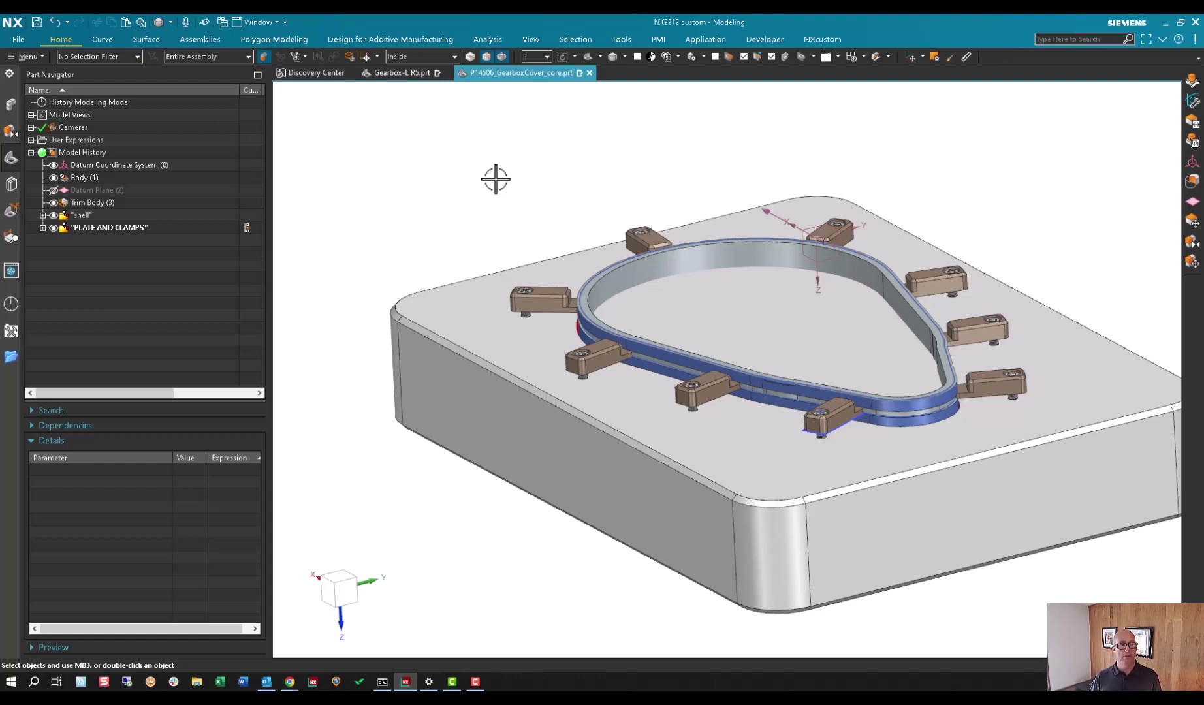
# Expand PLATE AND CLAMPS to show PLATE - USER SELECTED, scaled body - AUTO, SLOT AND CLAMPS, SUBTRACT
pyautogui.click(43, 228)
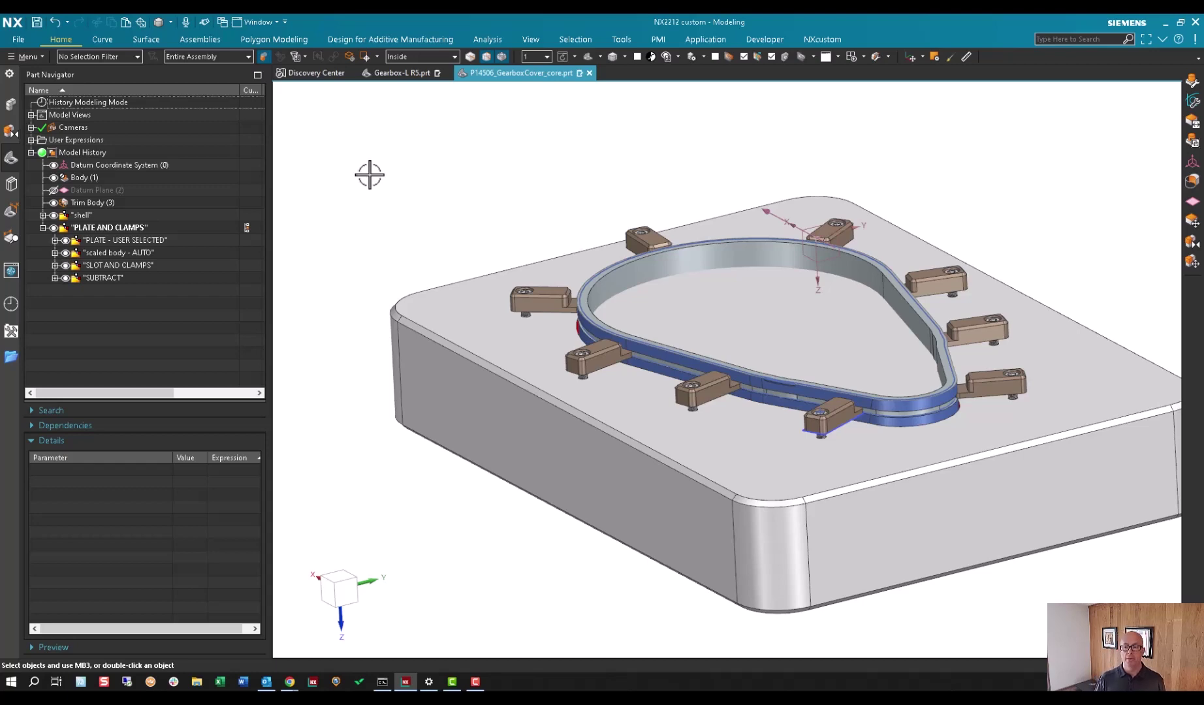
# Switch to the Gearbox-L R5.prt part
pyautogui.click(402, 73)
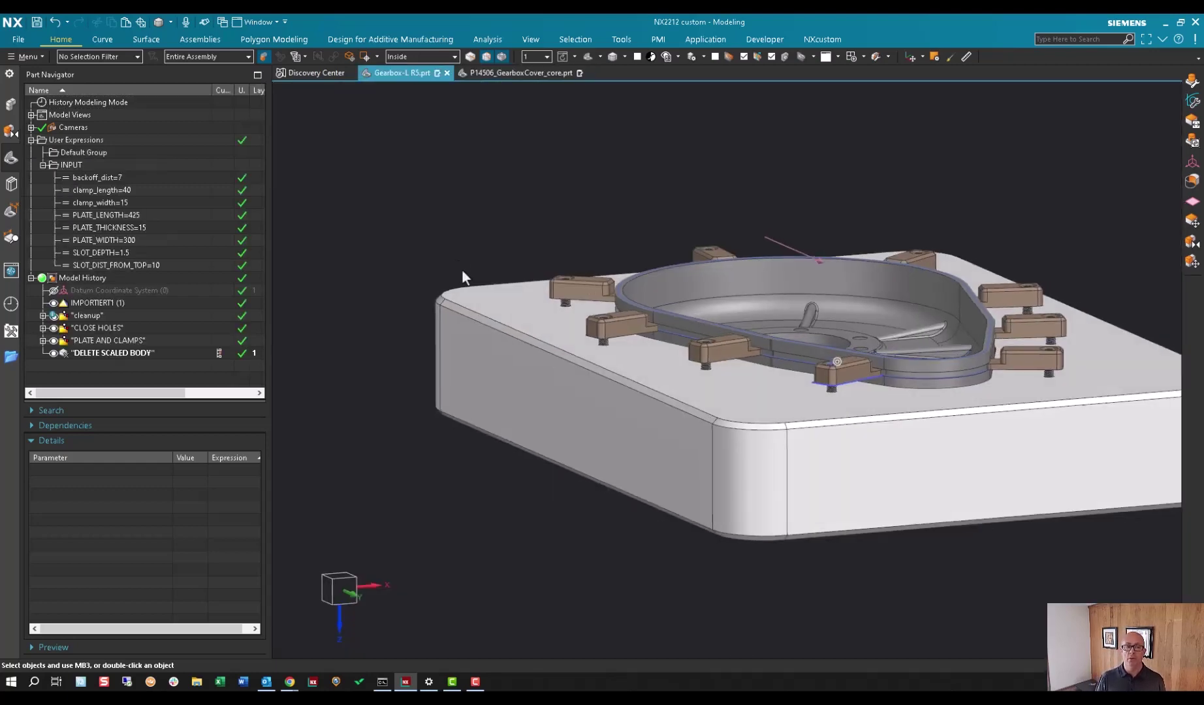